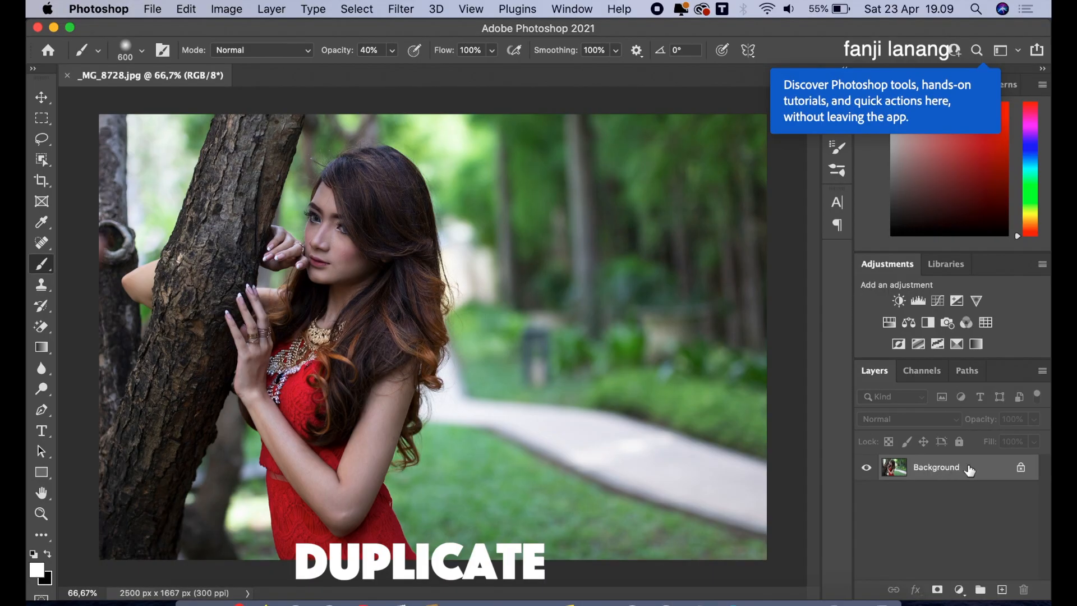
Duplicate the Background layer and open the copy in the Camera Raw Filter
left_click_drag(972, 470, 1002, 586)
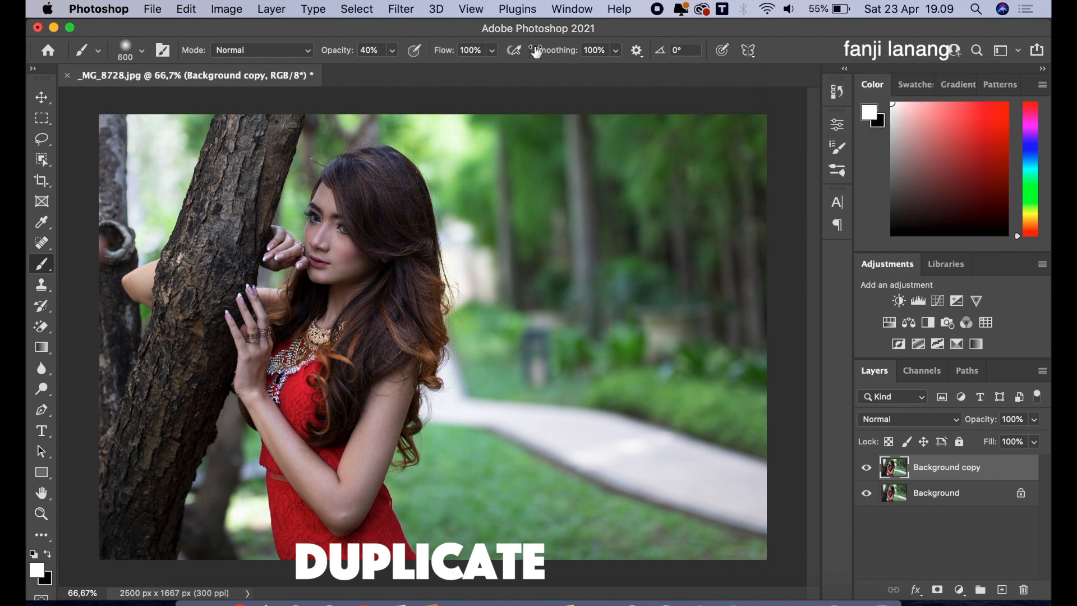
left_click(400, 9)
left_click(464, 133)
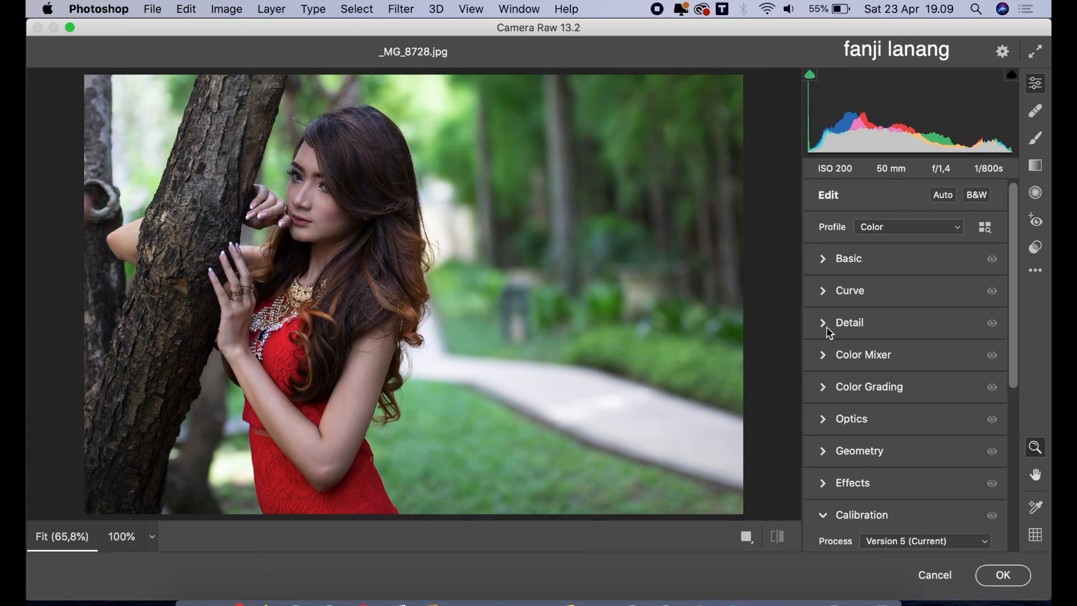
In the Basic settings, set Exposure to +0,70, Contrast to -15, Highlights to -50, Shadows to +10 and Blacks to -10
left_click(823, 262)
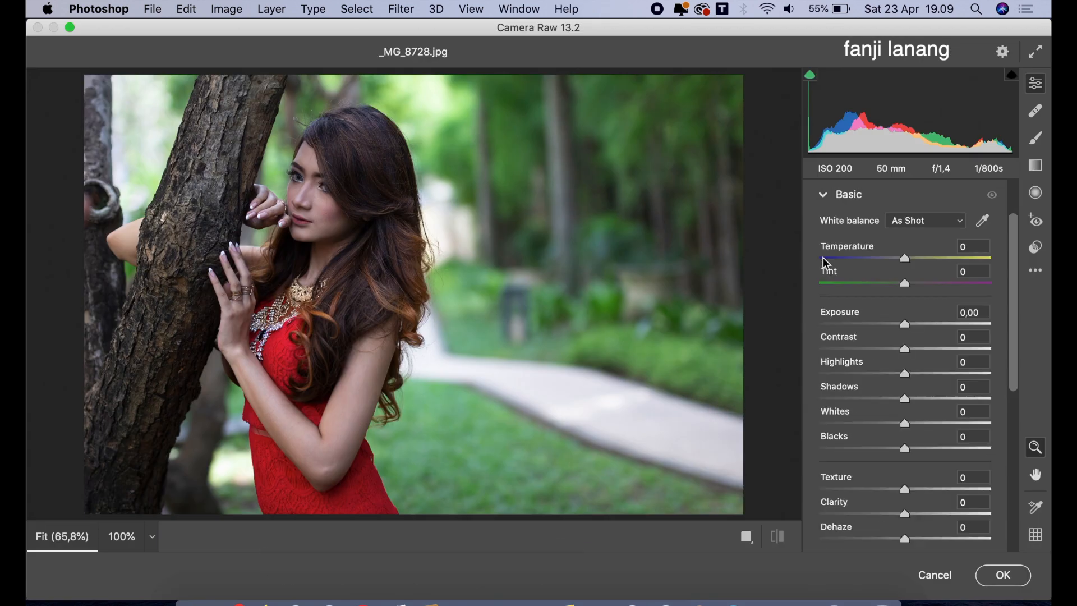
left_click_drag(905, 324, 868, 378)
left_click(892, 350)
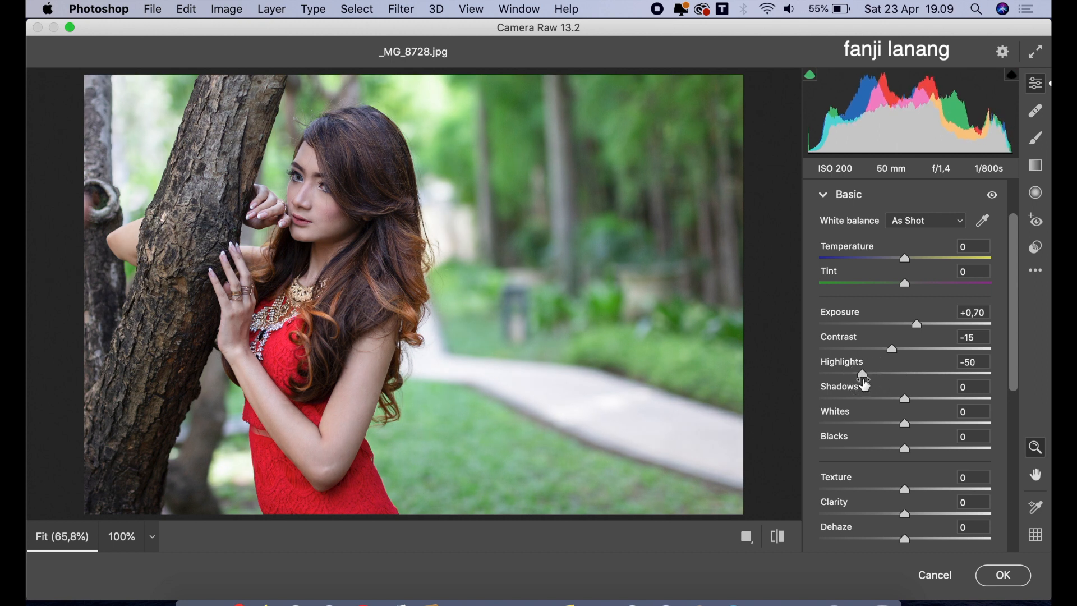
left_click_drag(915, 400, 915, 401)
left_click_drag(904, 450, 899, 457)
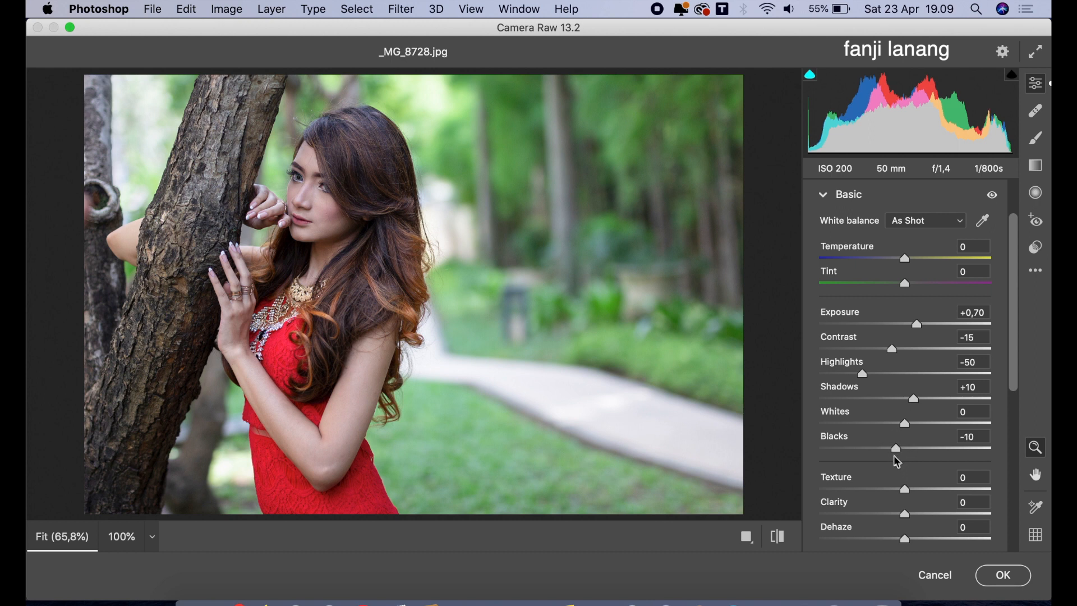
left_click(823, 197)
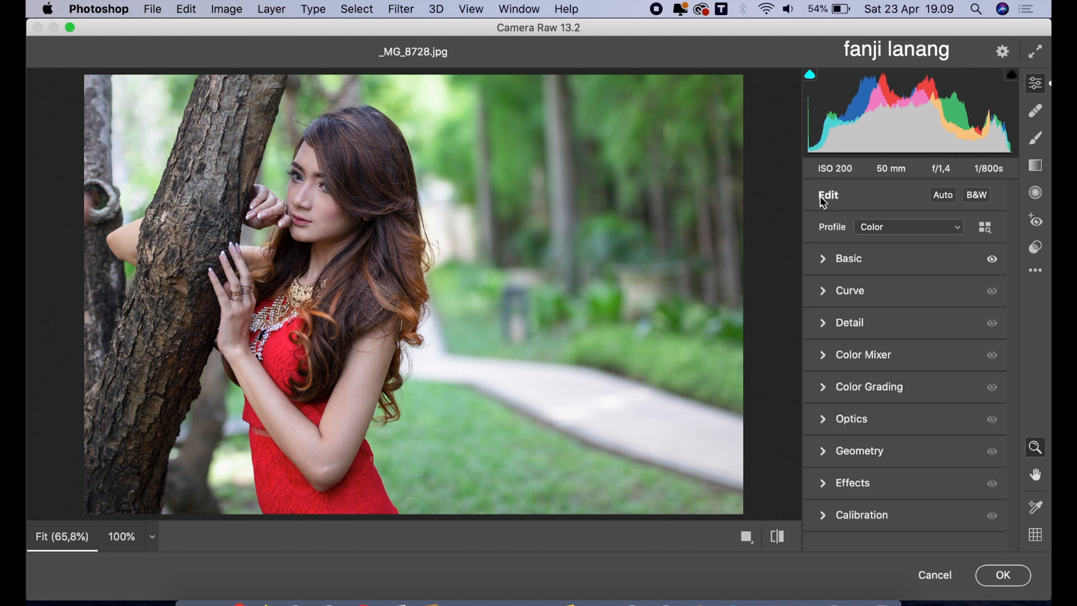
Shape the point curve into a gentle S with a slightly lowered shadow point and a highlight point at input 190, output 201
left_click(823, 288)
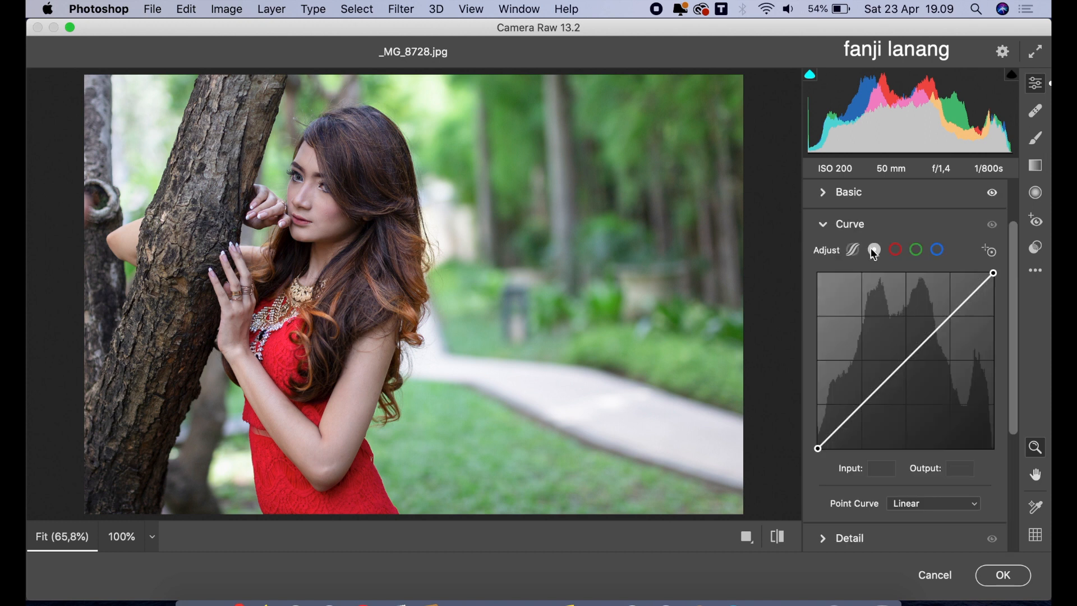
left_click(861, 410)
left_click(952, 310)
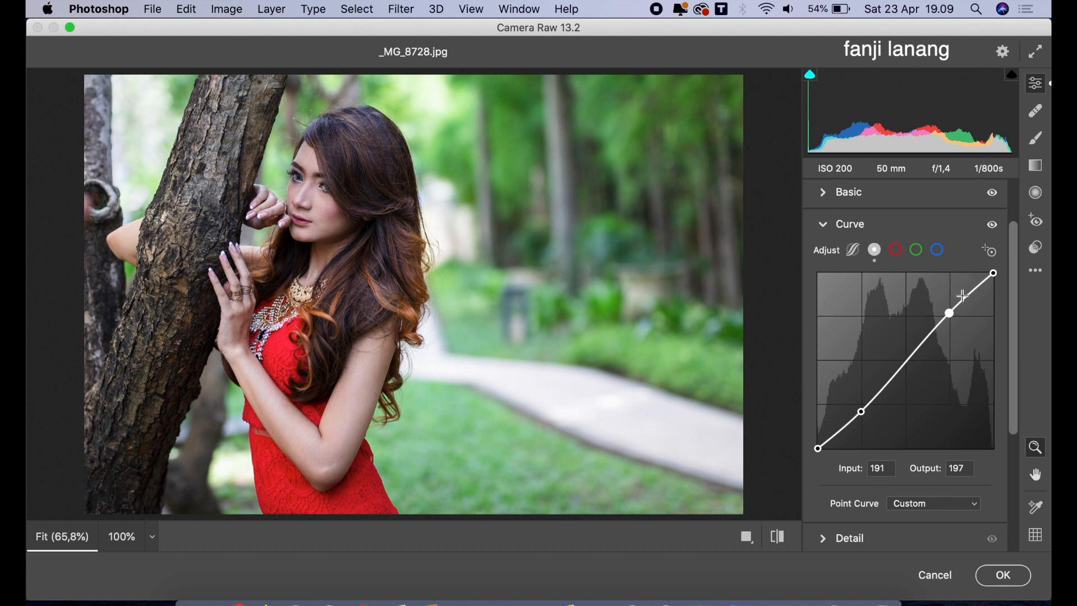
left_click_drag(950, 313, 948, 309)
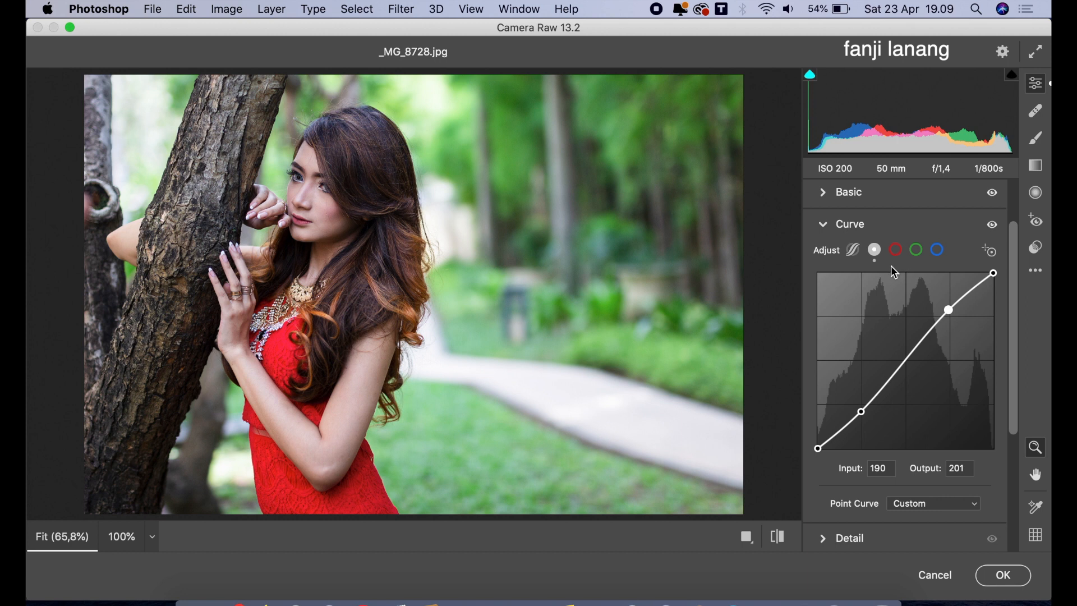
left_click(823, 224)
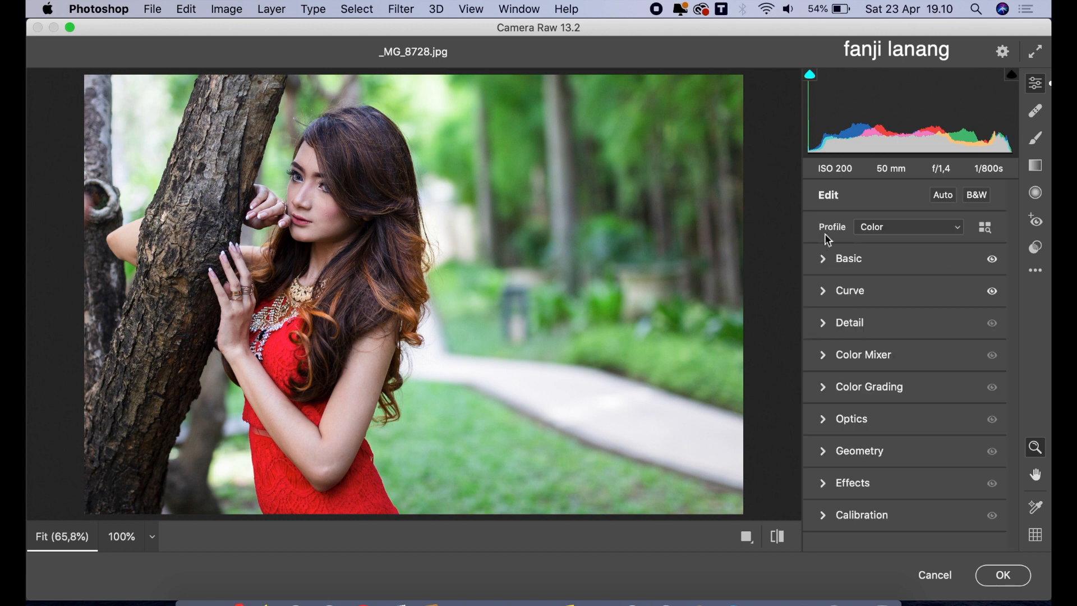
Set the Color Mixer hues to Oranges -10, Yellows -35, Greens -100 and Aquas -20
left_click(825, 355)
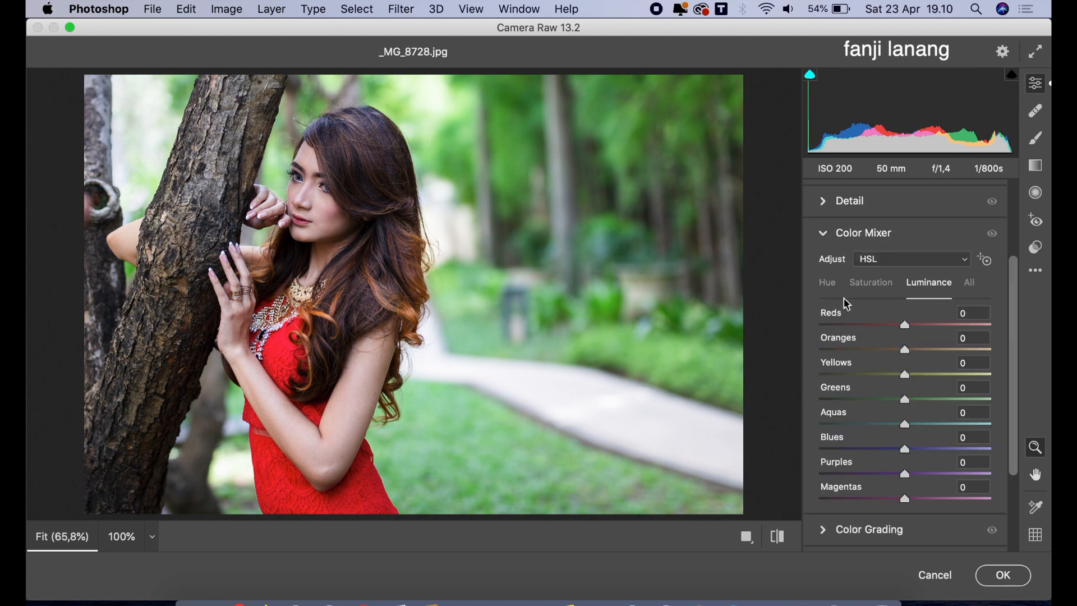
left_click(834, 284)
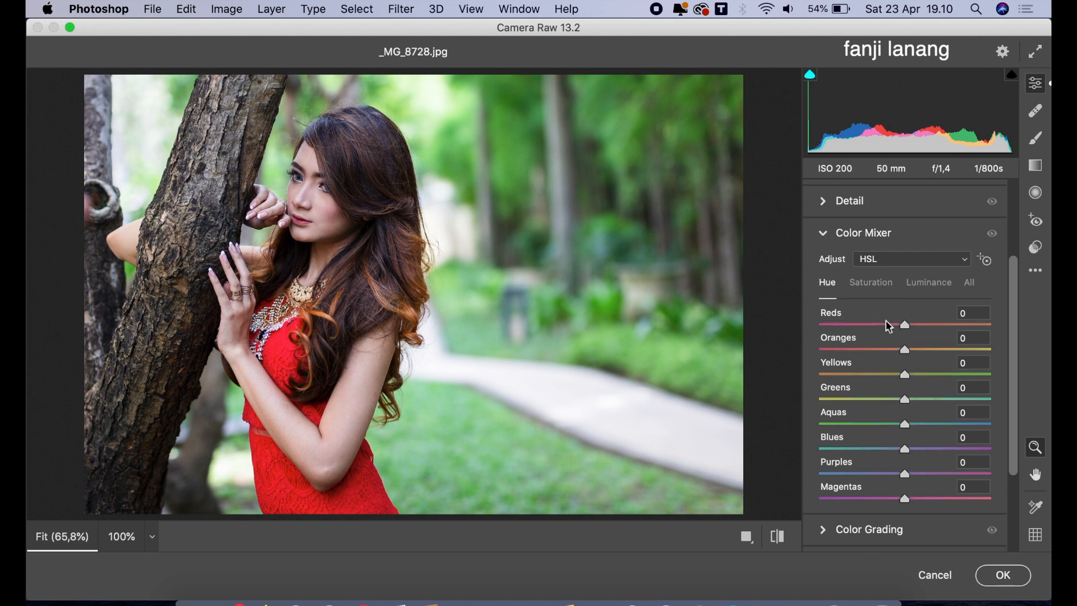
left_click_drag(905, 350, 782, 421)
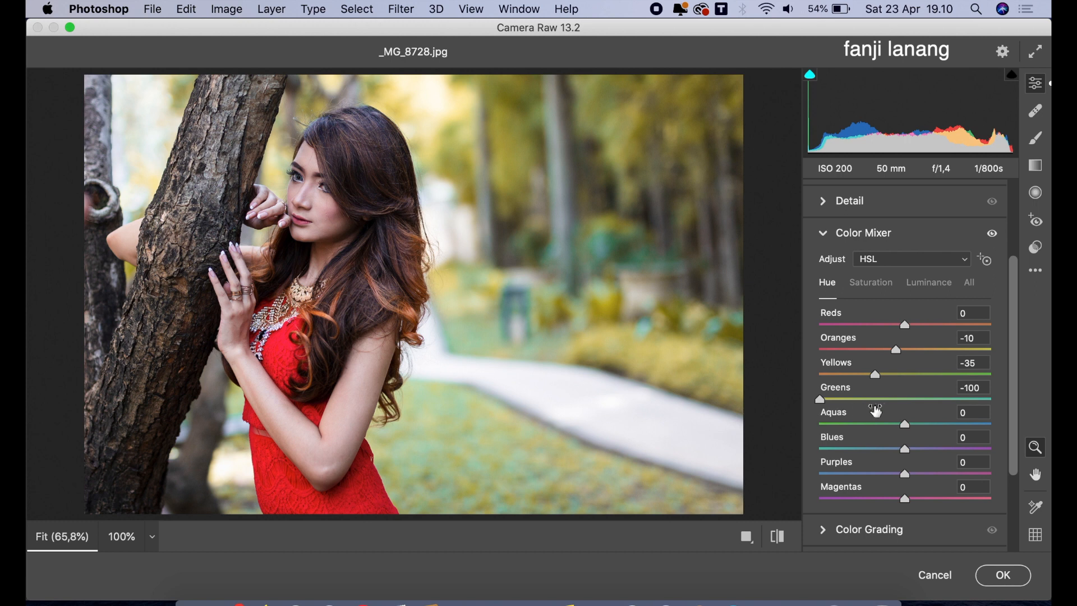
left_click_drag(894, 430, 891, 433)
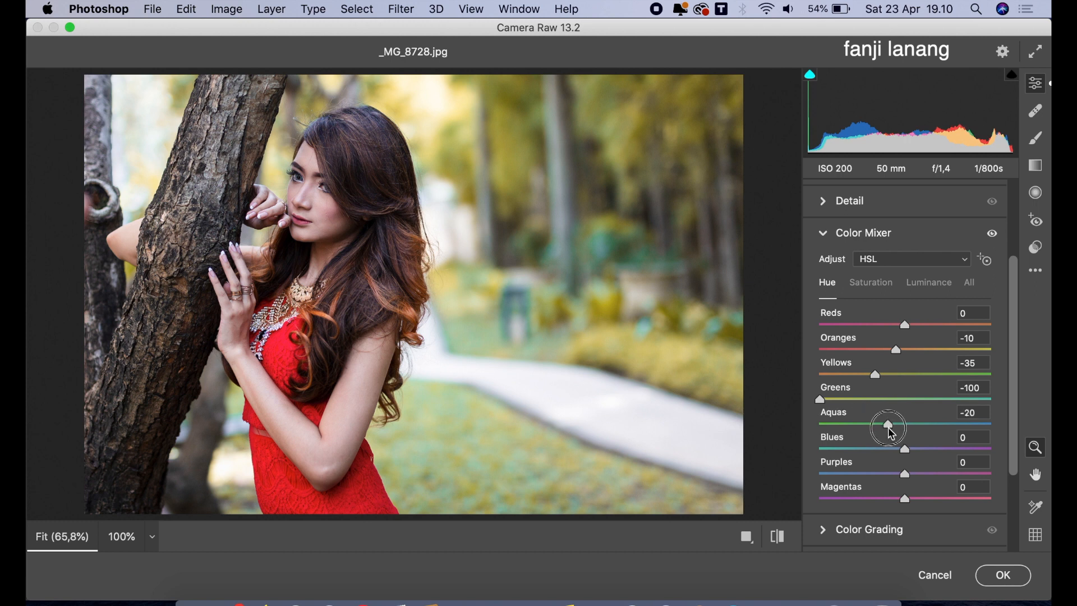
Raise the Greens saturation and set the Oranges luminance to +15 in the Color Mixer
left_click(868, 284)
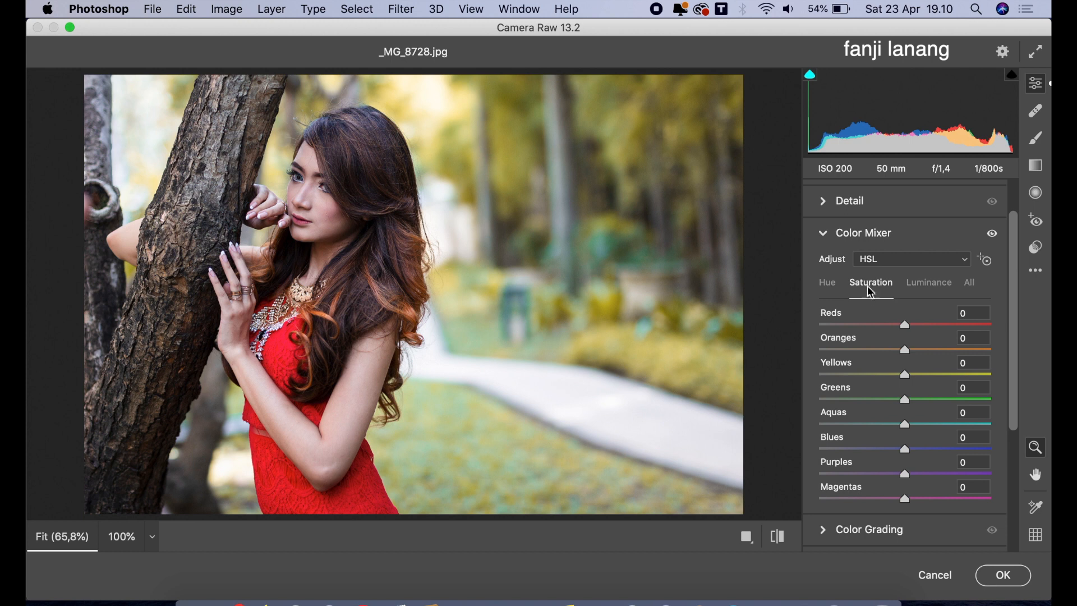
left_click_drag(906, 400, 950, 409)
left_click(925, 287)
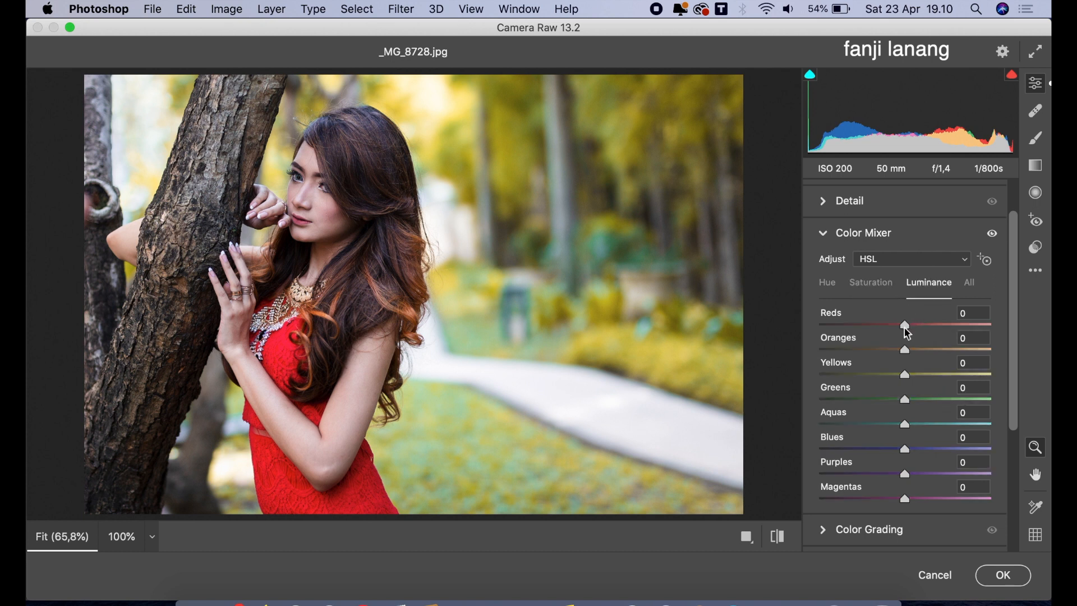
left_click_drag(905, 349, 916, 353)
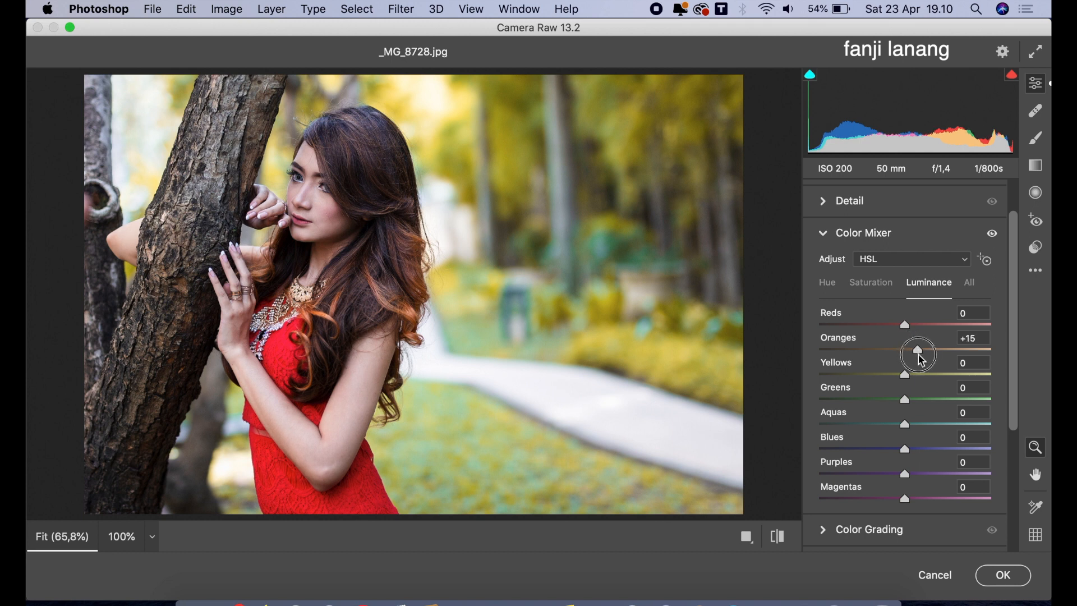
left_click(827, 234)
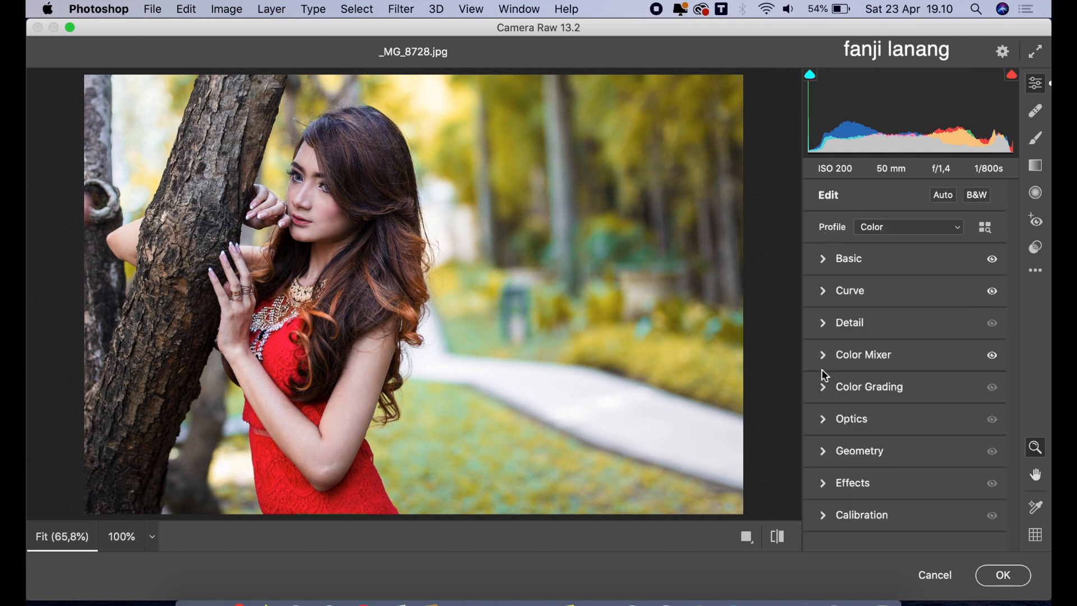
Tint the midtones in Color Grading with hue 194 at a low saturation
left_click(824, 387)
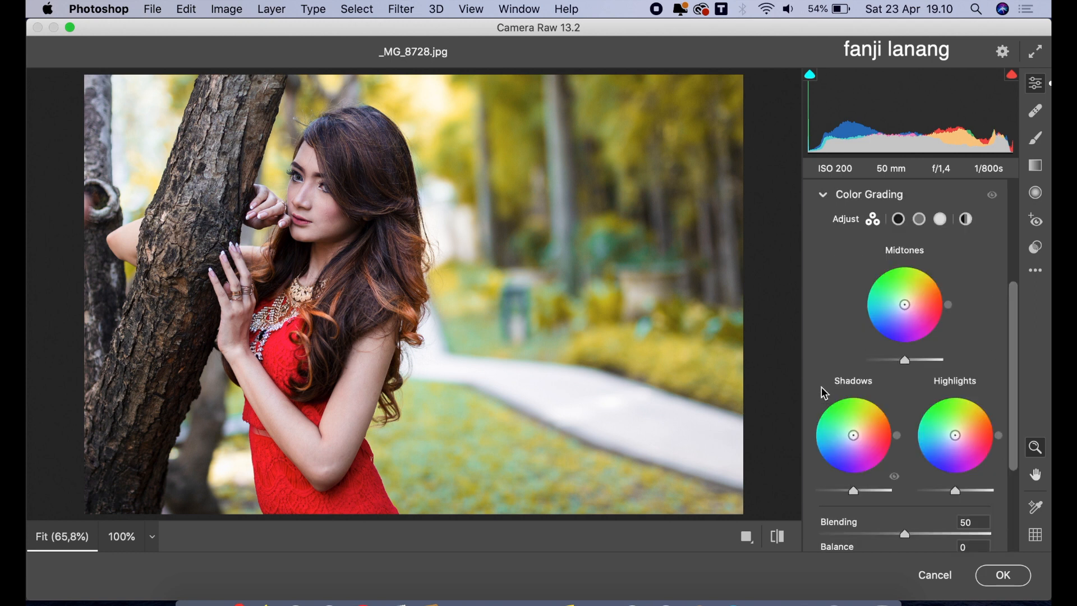
left_click(920, 223)
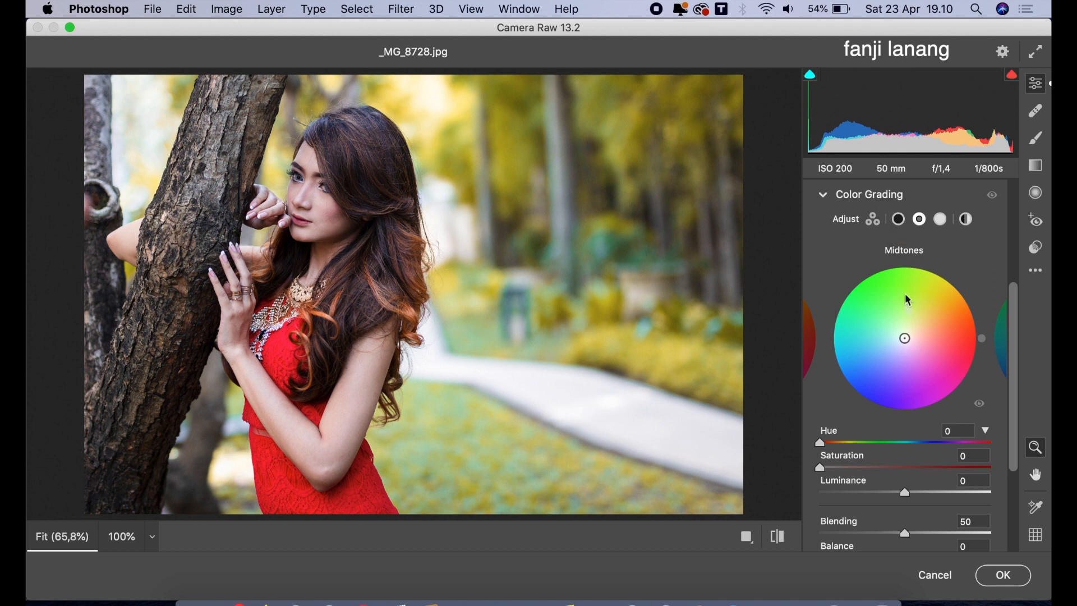
left_click(905, 442)
left_click_drag(904, 440, 911, 444)
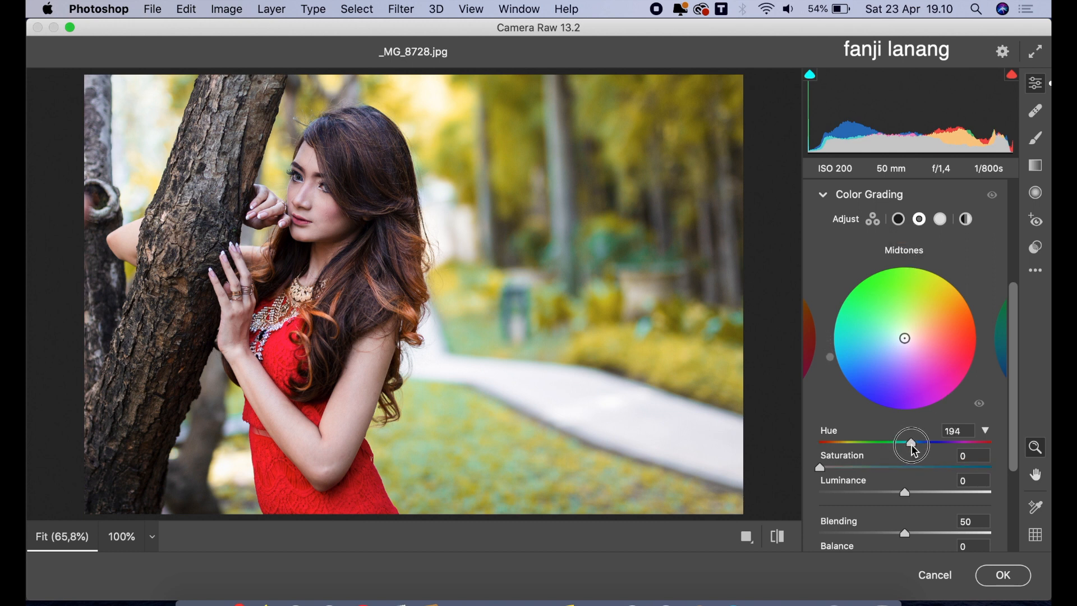
left_click(840, 470)
left_click_drag(840, 470, 837, 471)
Tint the highlights in Color Grading with hue 61 and saturation 10
left_click(943, 221)
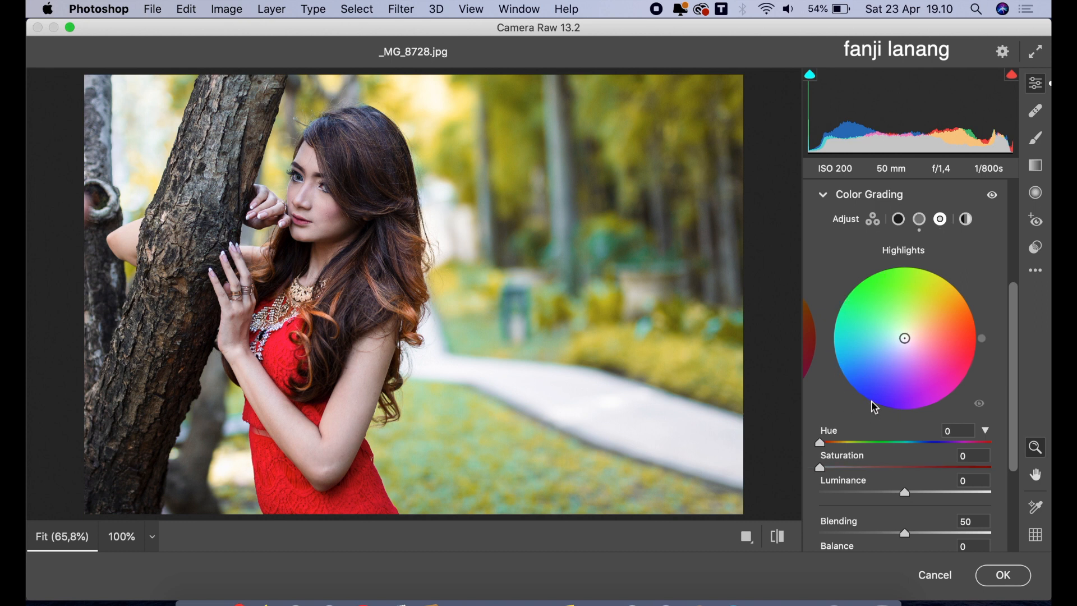
left_click_drag(846, 444, 840, 479)
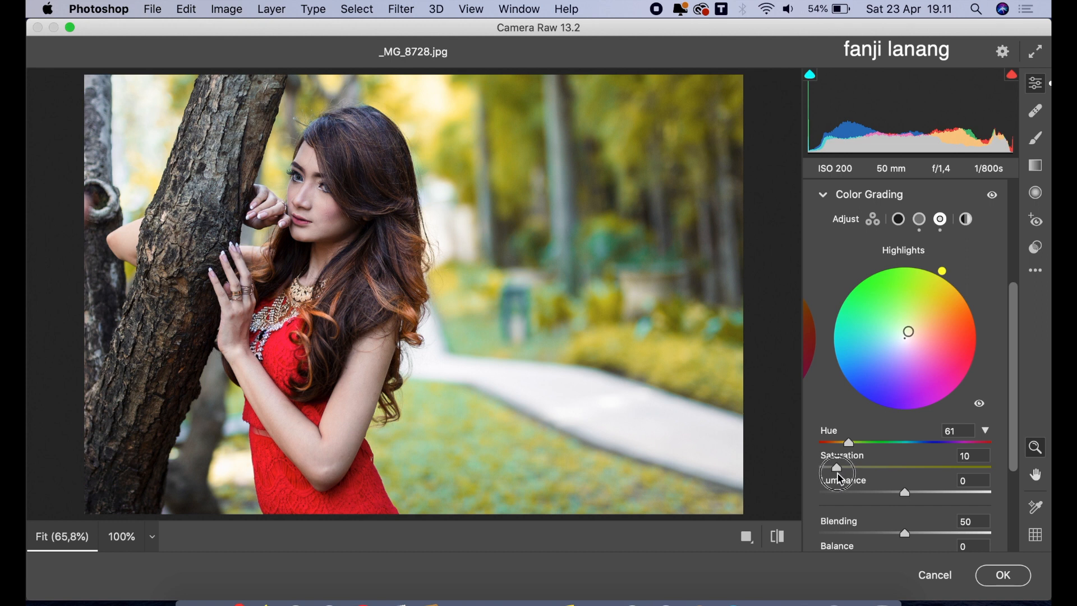
left_click(829, 196)
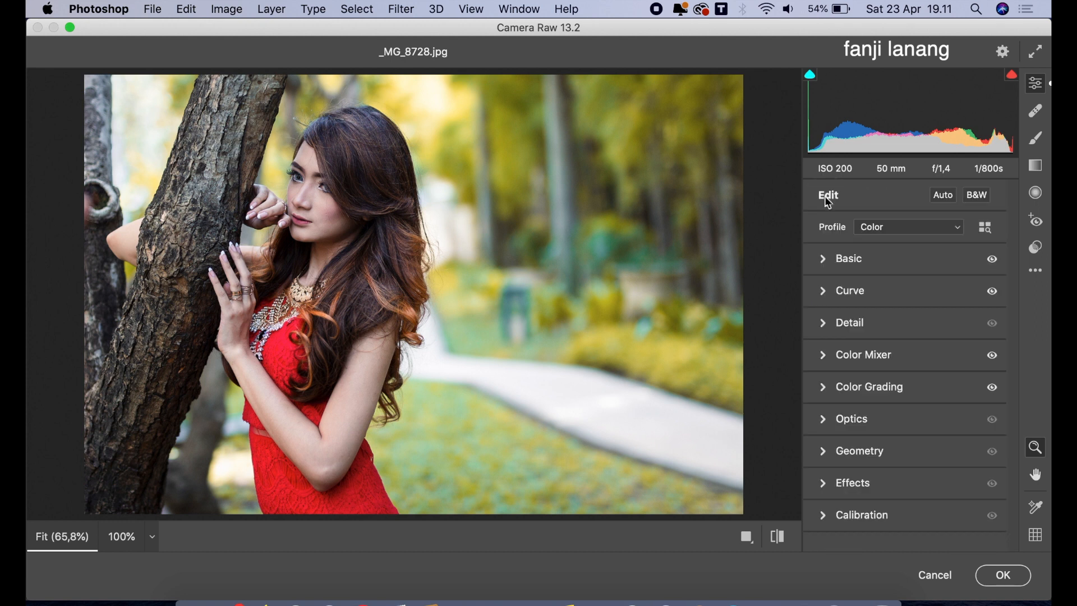
Calibrate Red Primary hue to +40, Green Primary hue to +50 and Blue Primary hue to -30, and apply the Camera Raw edits
left_click(828, 514)
left_click_drag(947, 365, 940, 366)
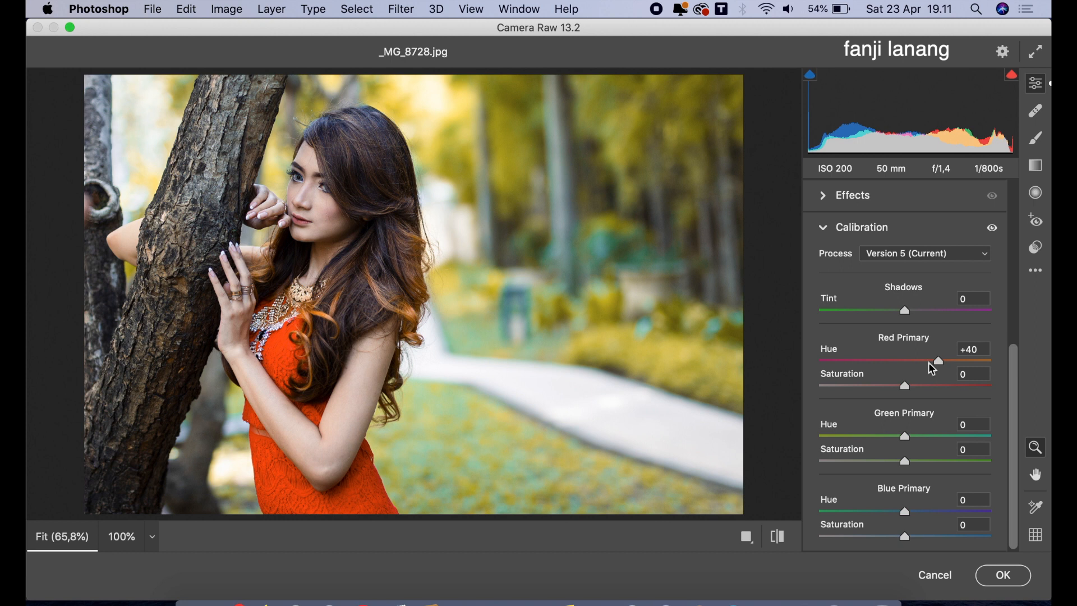
left_click_drag(942, 435, 947, 449)
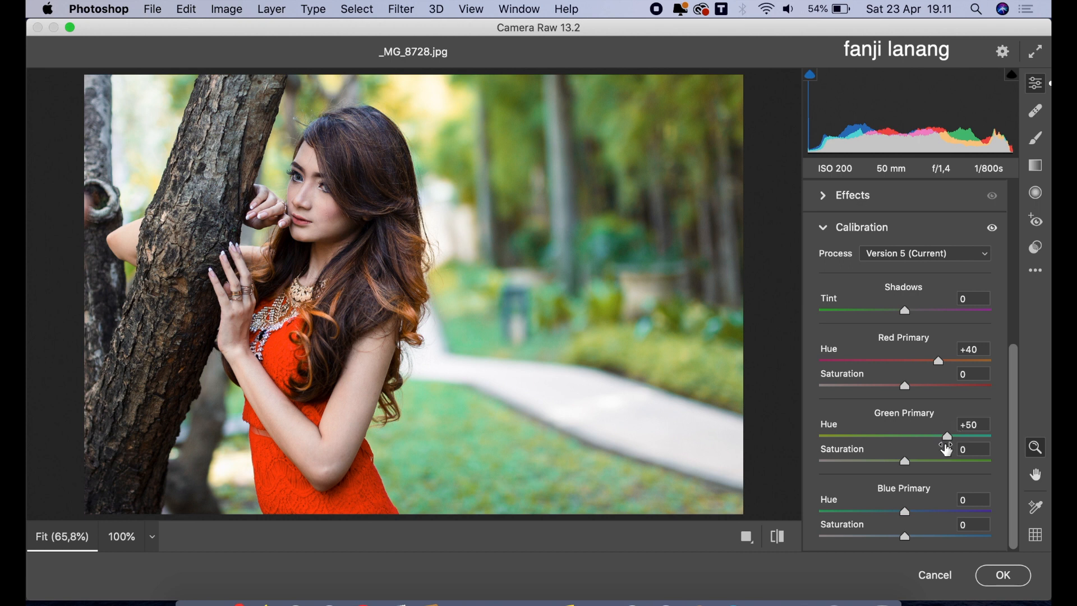
left_click_drag(875, 511, 880, 514)
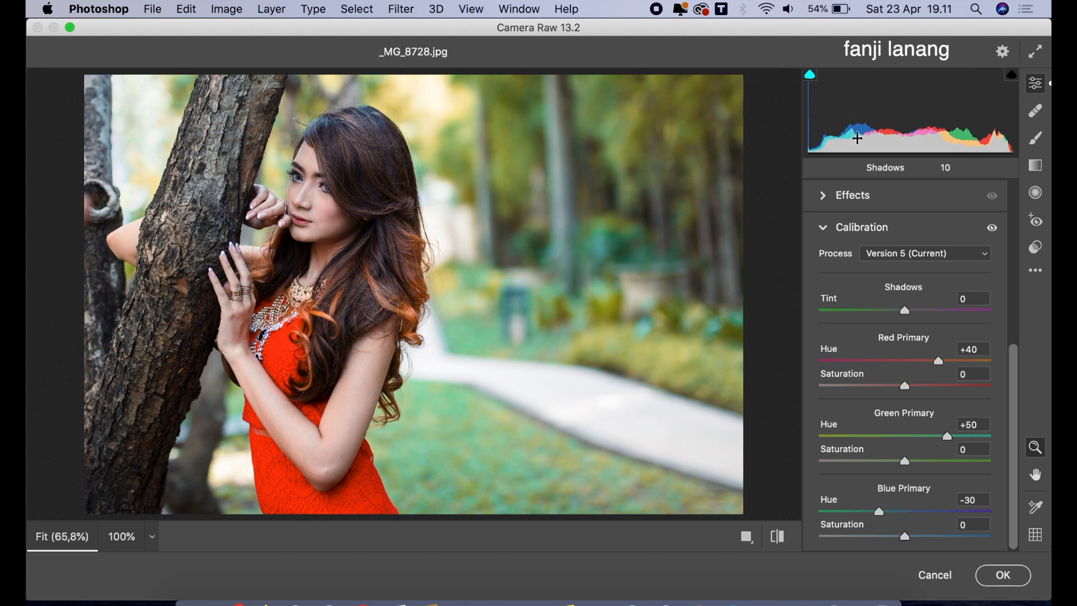
left_click(1017, 578)
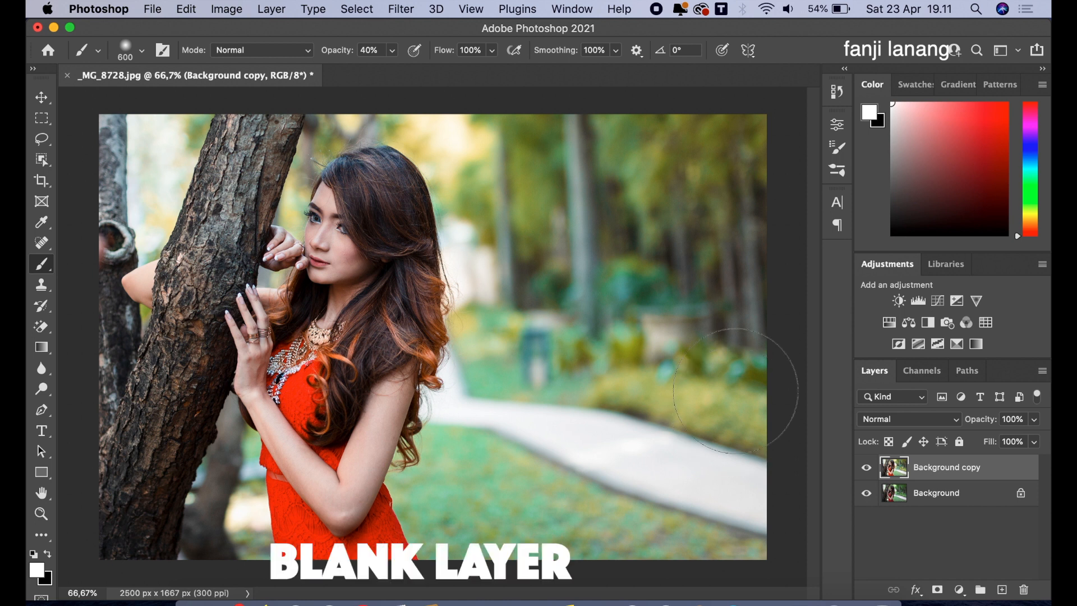
Add a blank layer and draw a white-to-transparent radial gradient as a glow from the photo's upper edge beside the woman's head
left_click(1002, 590)
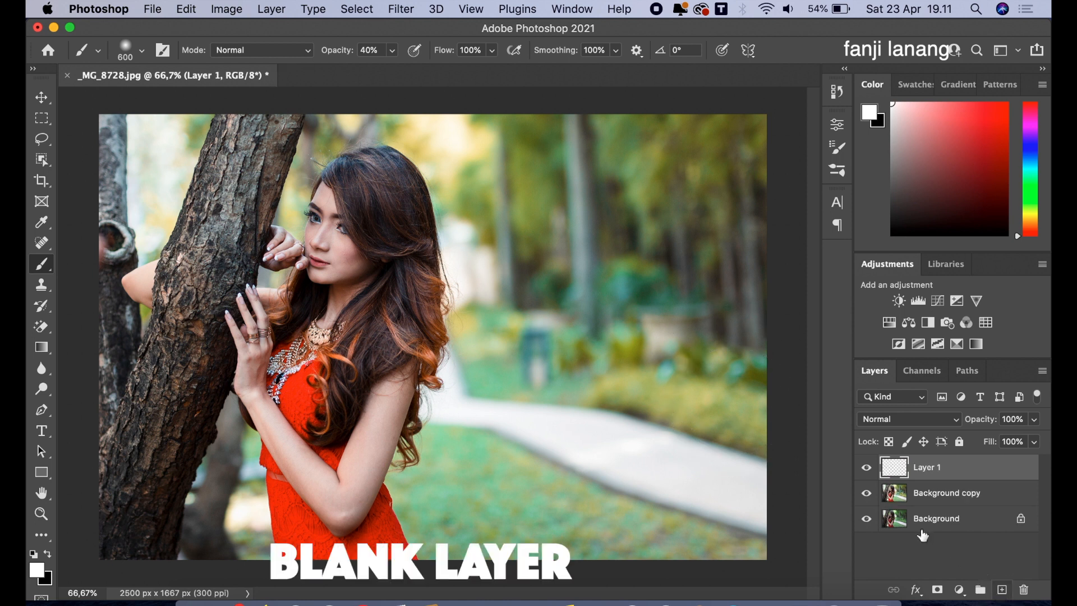
left_click(43, 349)
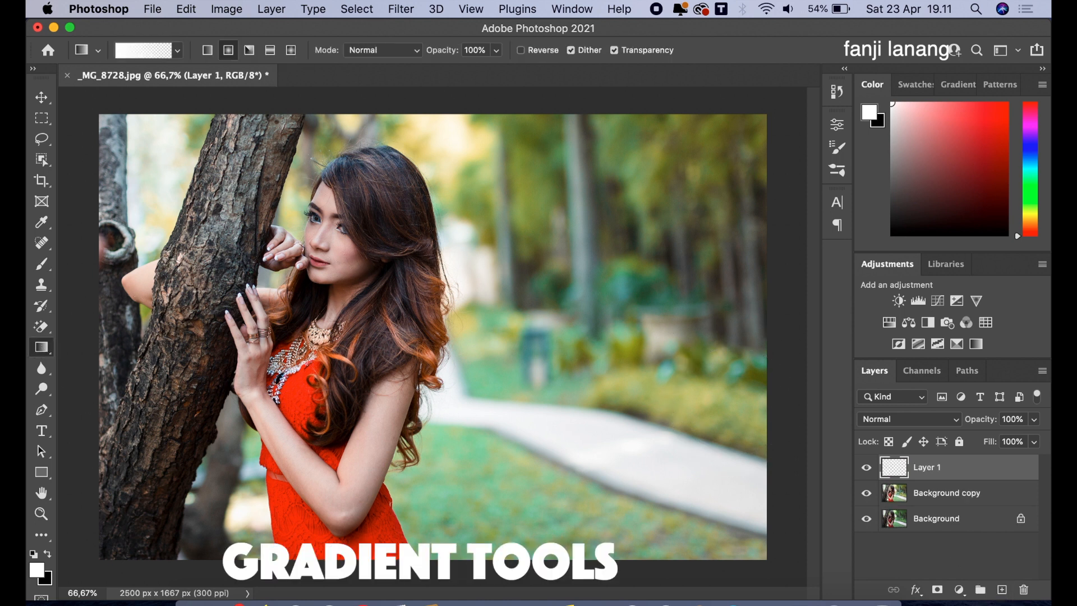
left_click_drag(455, 132, 467, 277)
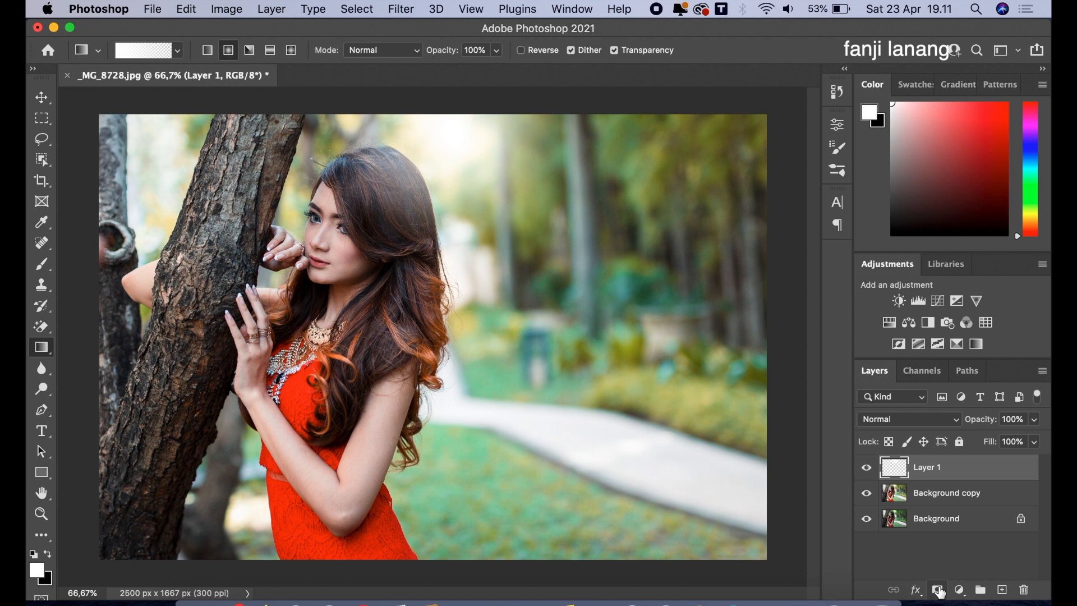
Add a layer mask to the glow layer and brush black at 40% opacity over the woman's face and hair
left_click(938, 590)
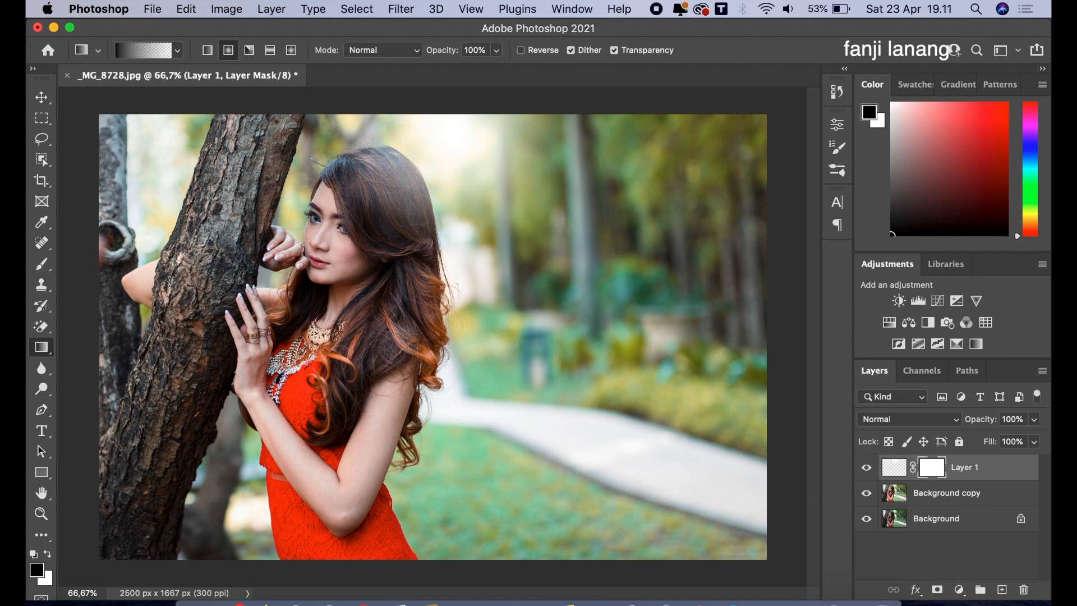
left_click(41, 264)
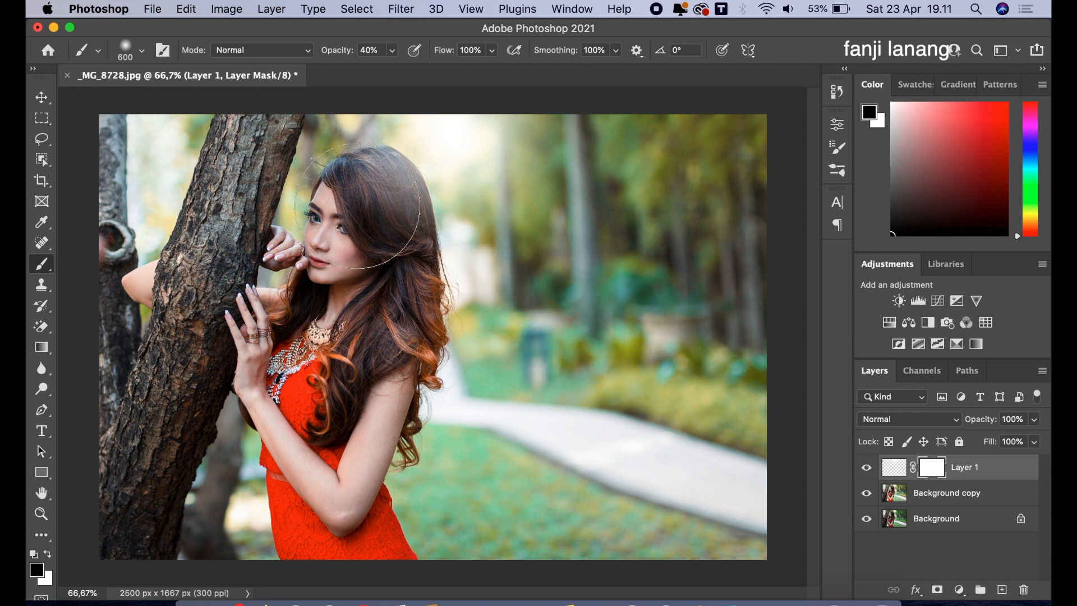
left_click(357, 207)
left_click(357, 208)
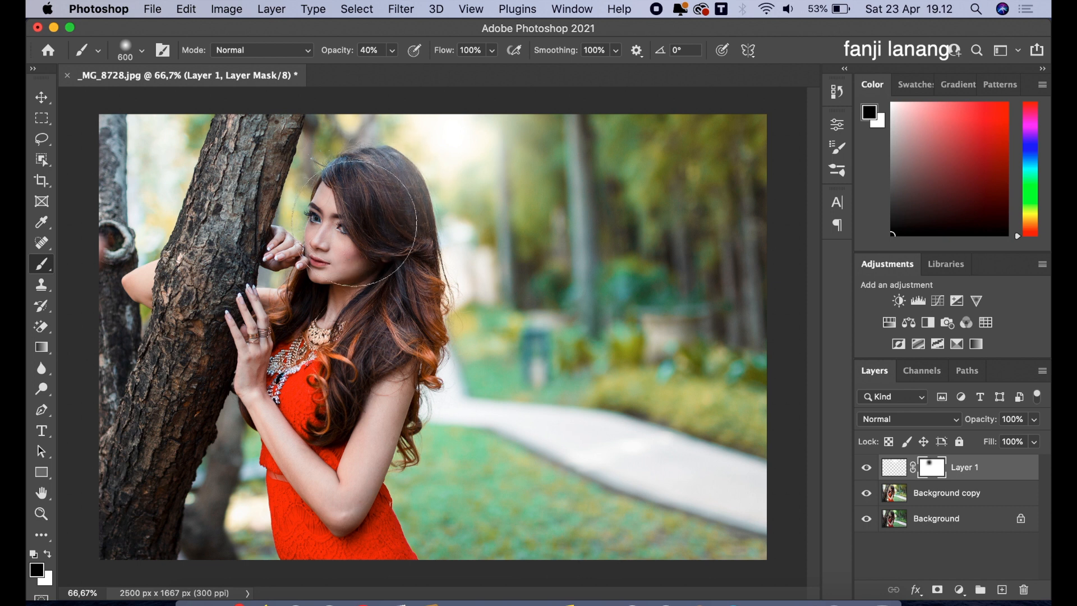
Add a Brightness/Contrast adjustment layer above the glow layer, raising brightness to about 11 and contrast slightly
left_click(959, 590)
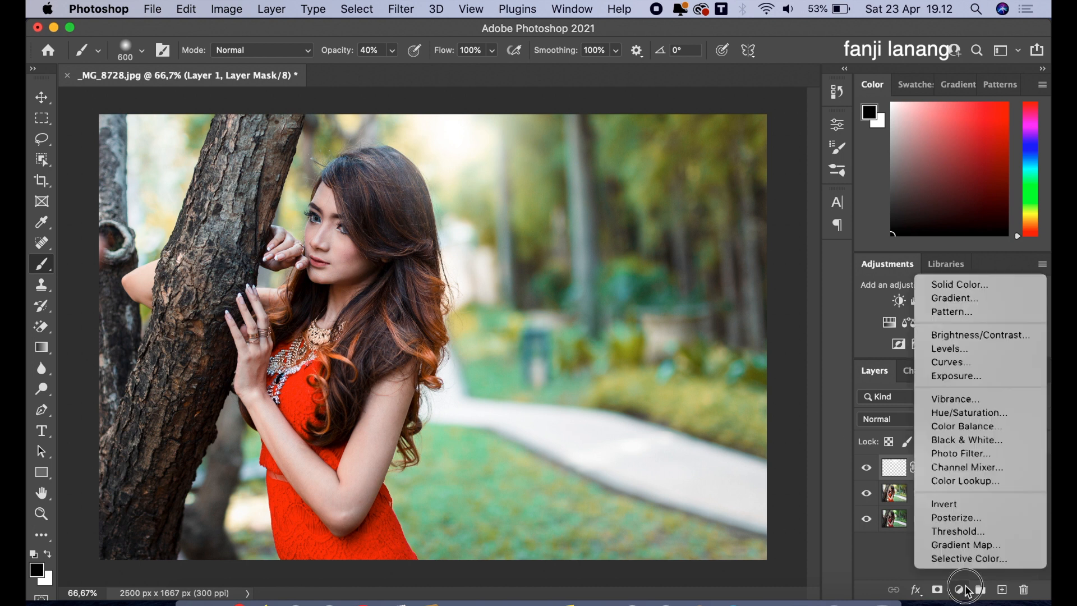
left_click(960, 335)
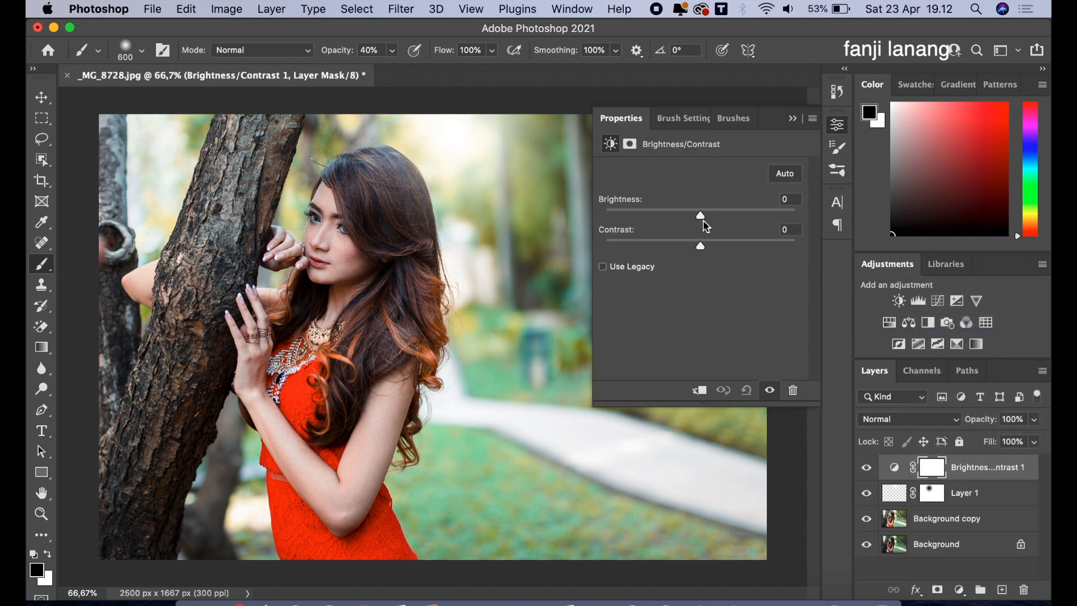
left_click_drag(701, 216, 708, 218)
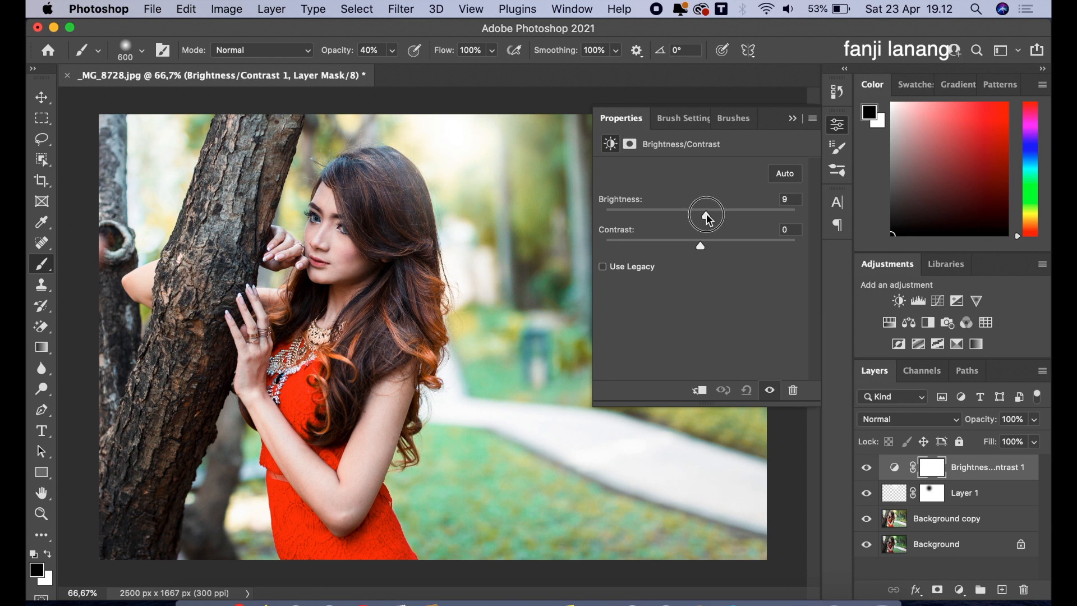
left_click(709, 220)
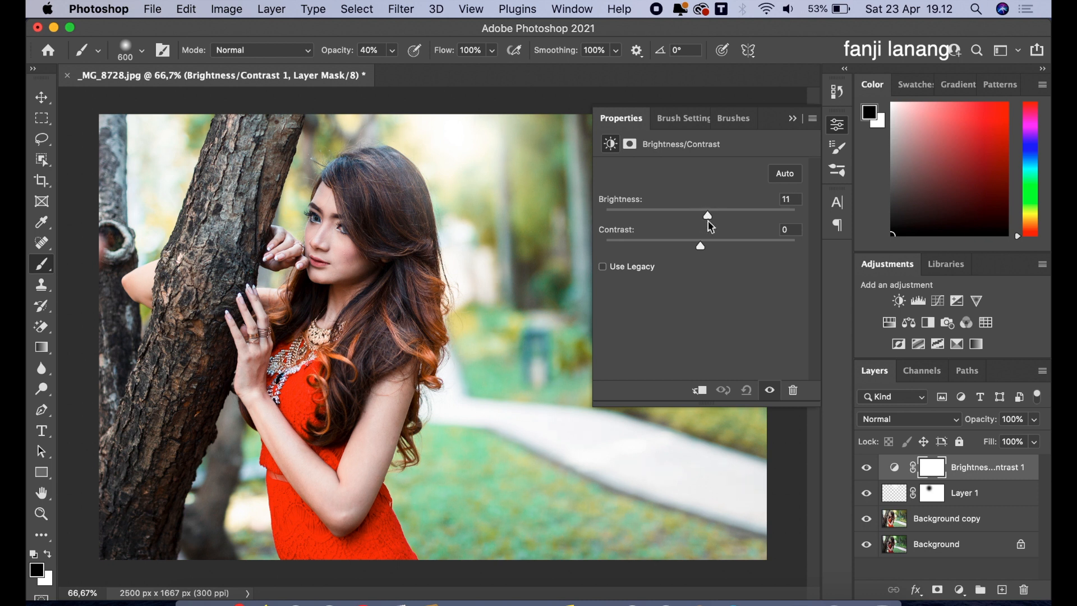
mouse_move(710, 220)
left_mouse_down()
mouse_move(706, 246)
mouse_move(711, 224)
left_mouse_up()
left_click(709, 249)
left_click(794, 119)
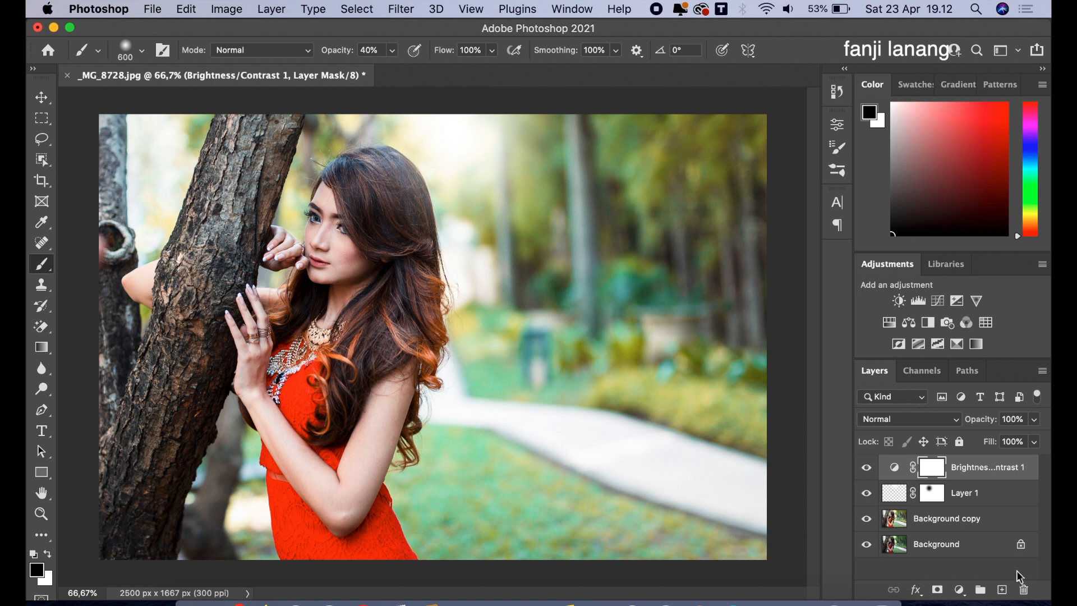
Add a blank layer above the Brightness/Contrast adjustment, make white the foreground colour and choose the signature brush preset
left_click(1002, 589)
key("x")
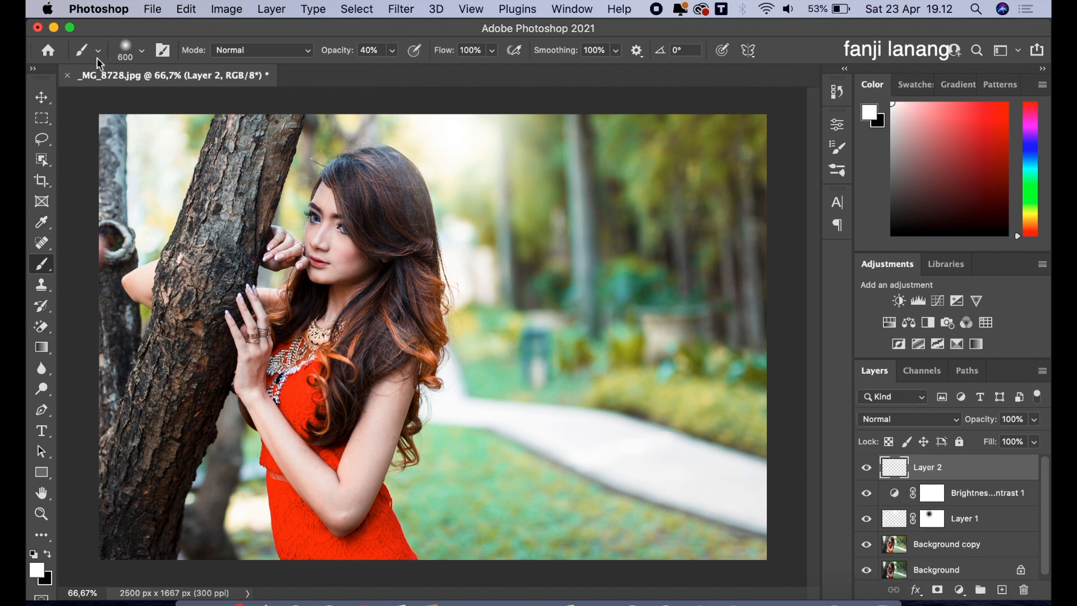
left_click(143, 52)
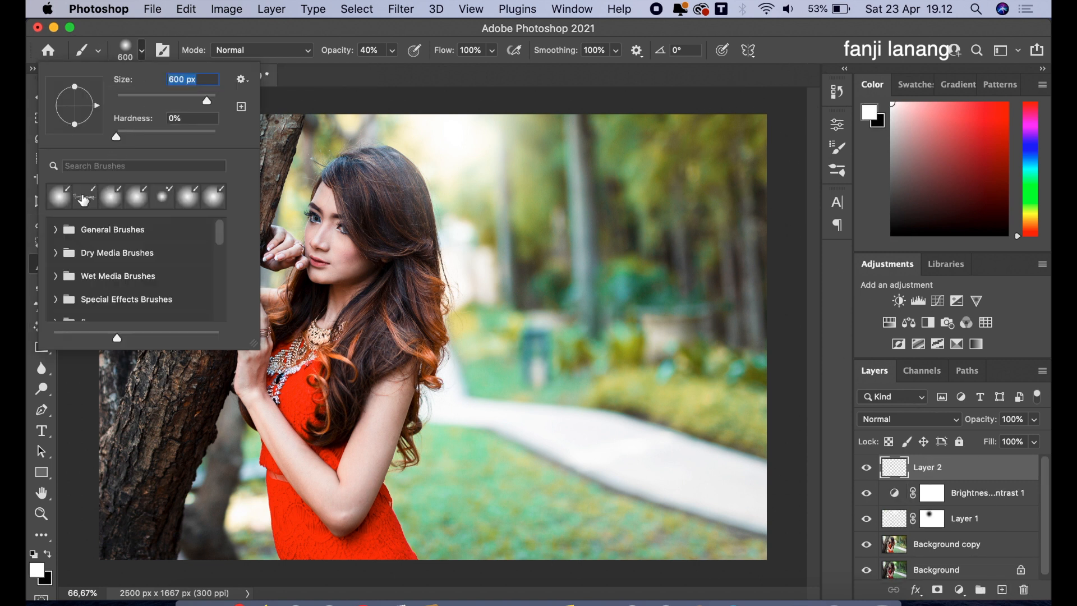
left_click(84, 201)
type("500")
key("Return")
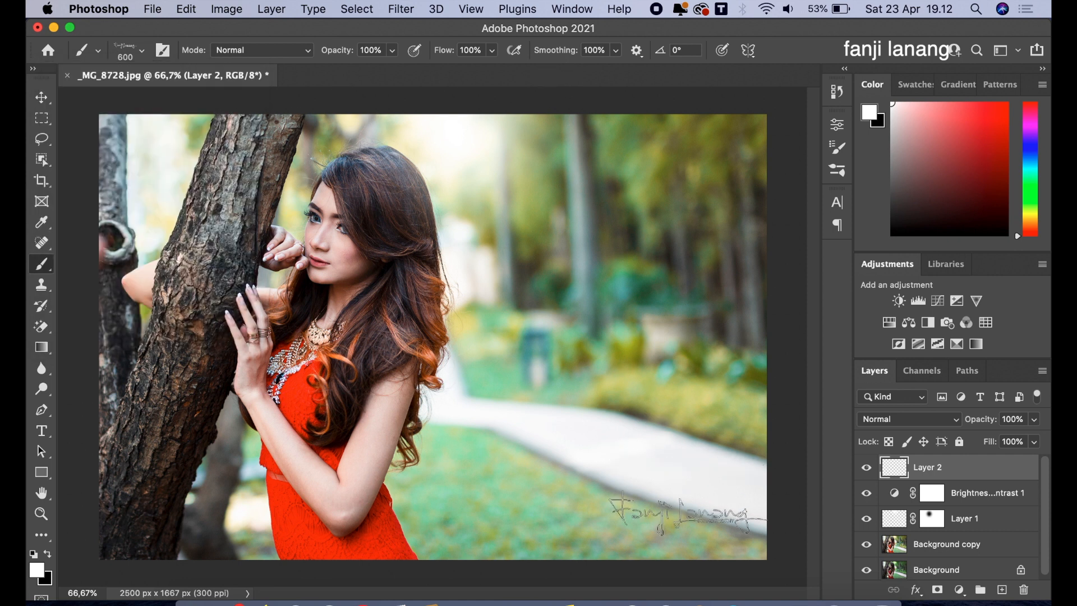
Reduce the signature brush to 200 px and stamp the white signature in the photo's lower-right corner
key("bracketleft")
key("bracketleft")
key("bracketleft")
key("bracketleft")
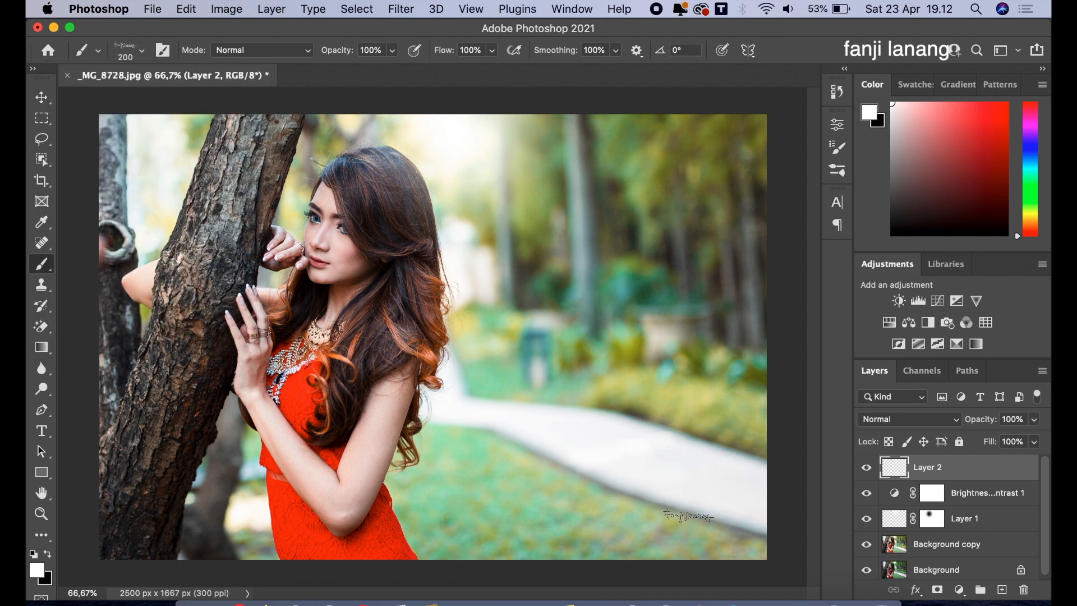
left_click(711, 541)
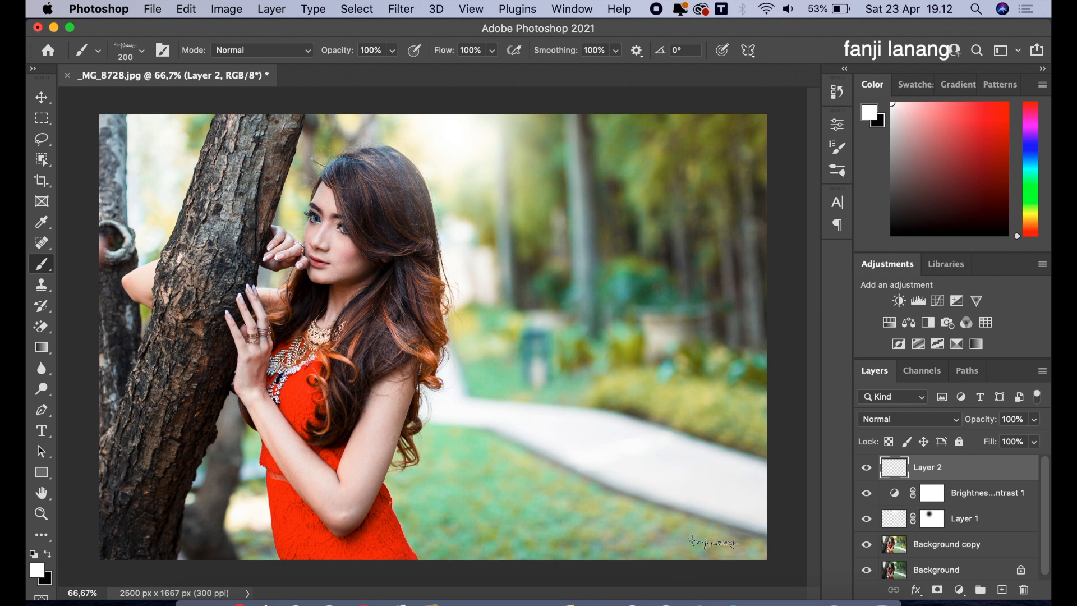